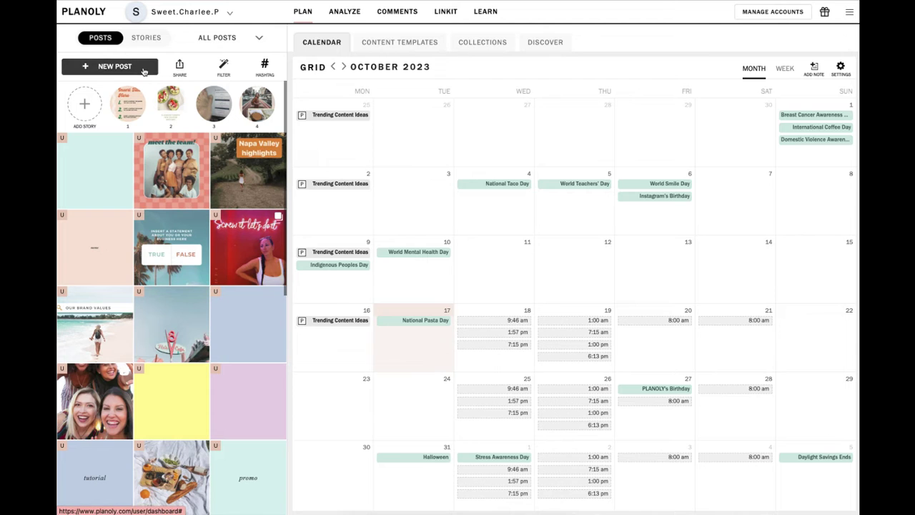
# Open and dismiss the new-post media source choices, then view and close the saved hashtag groups.
pyautogui.click(143, 66)
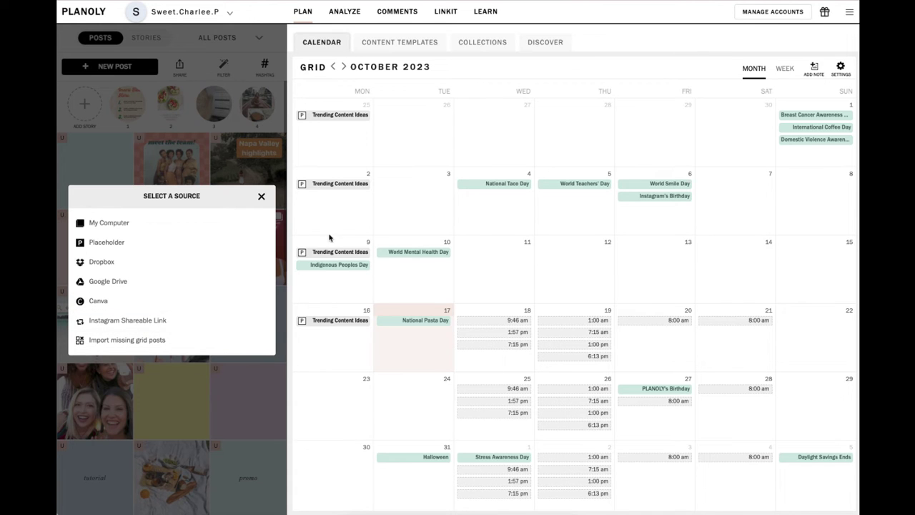
pyautogui.click(262, 196)
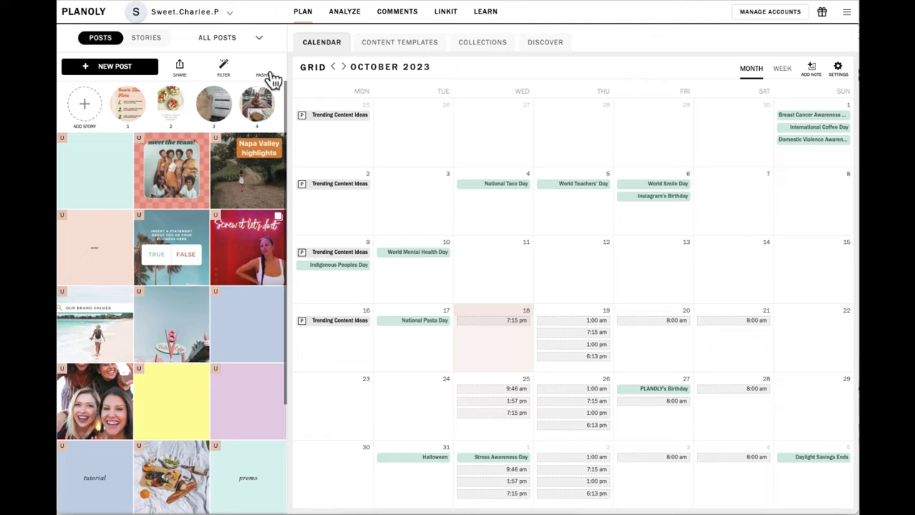
pyautogui.click(266, 72)
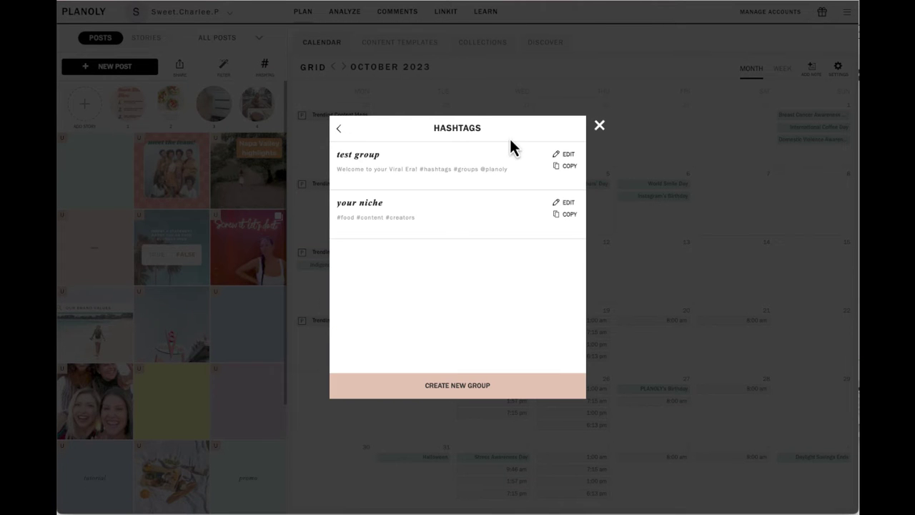
pyautogui.click(601, 129)
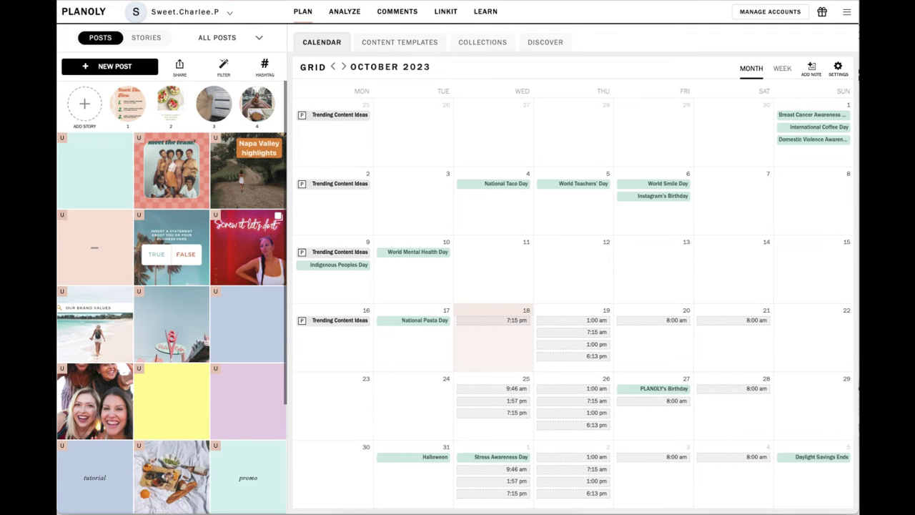
# Switch to another connected account, check its Add to Library choices, then enter the Sweet Charlee P multi-channel workspace.
pyautogui.click(228, 15)
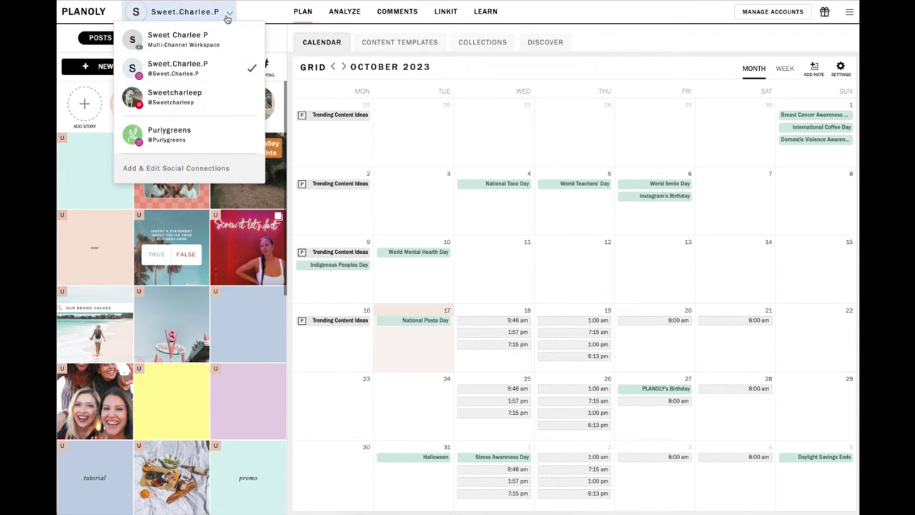
pyautogui.click(193, 144)
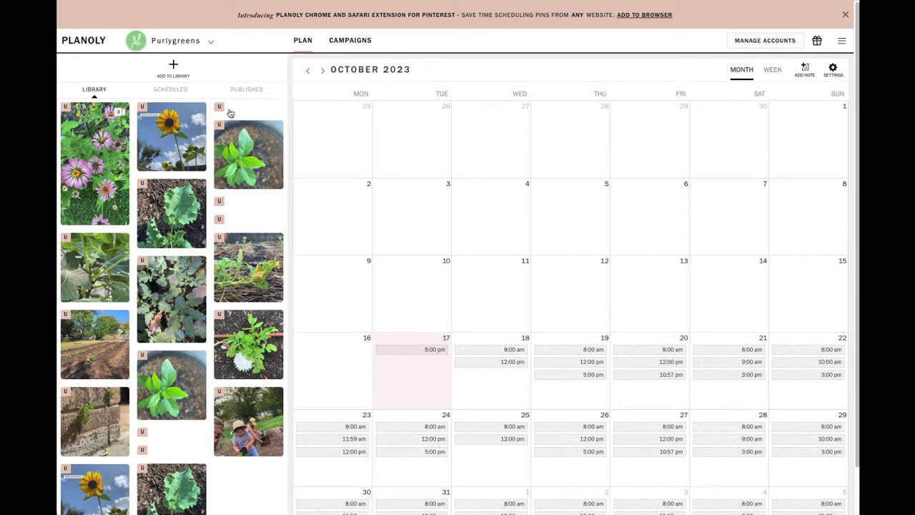
pyautogui.click(171, 74)
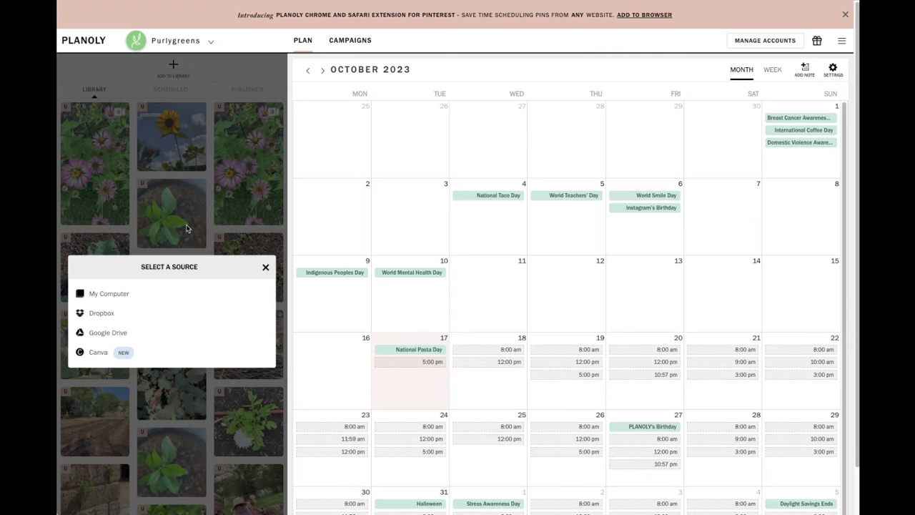
pyautogui.click(264, 266)
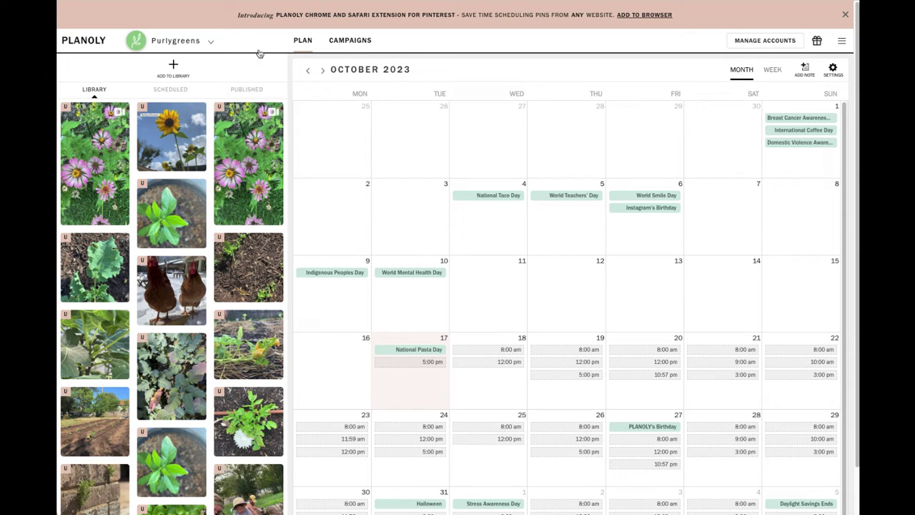
pyautogui.click(202, 44)
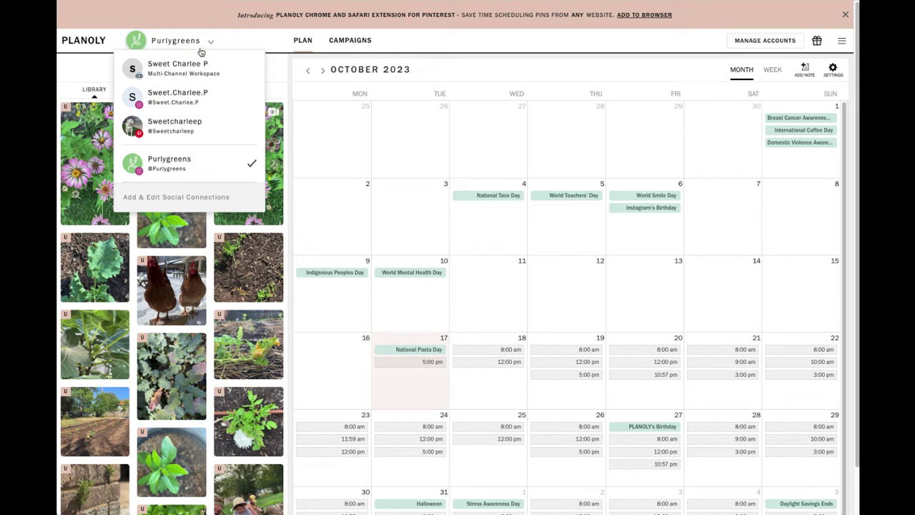
pyautogui.click(195, 69)
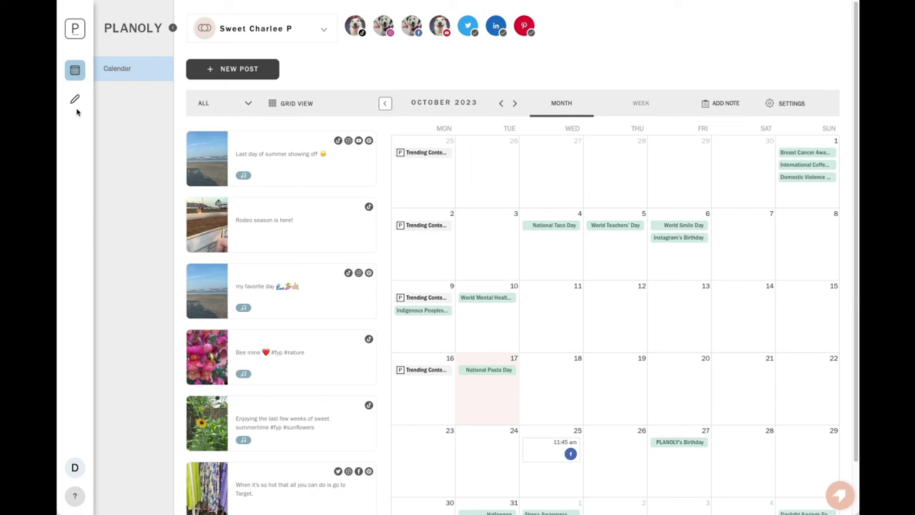
# Browse saved ideas, new idea types and a card's options, then view the Hashtags groups.
pyautogui.click(75, 99)
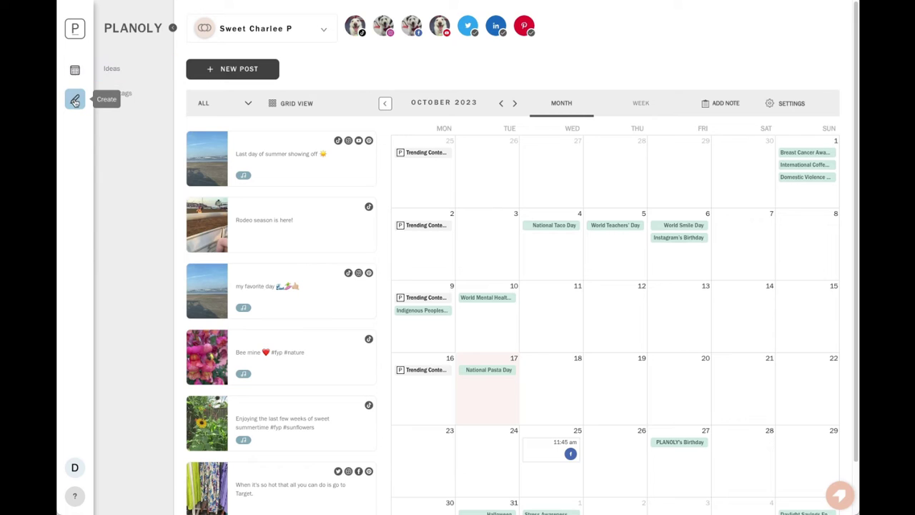
pyautogui.click(112, 69)
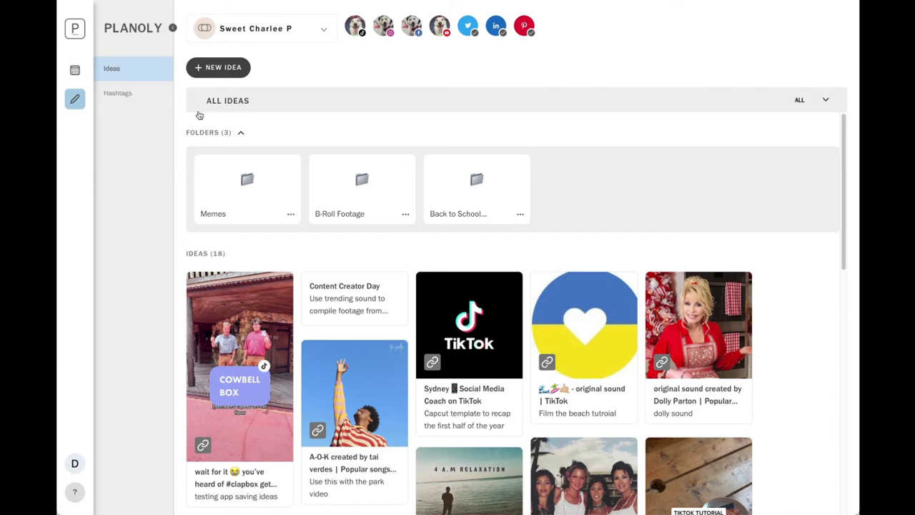
pyautogui.click(226, 67)
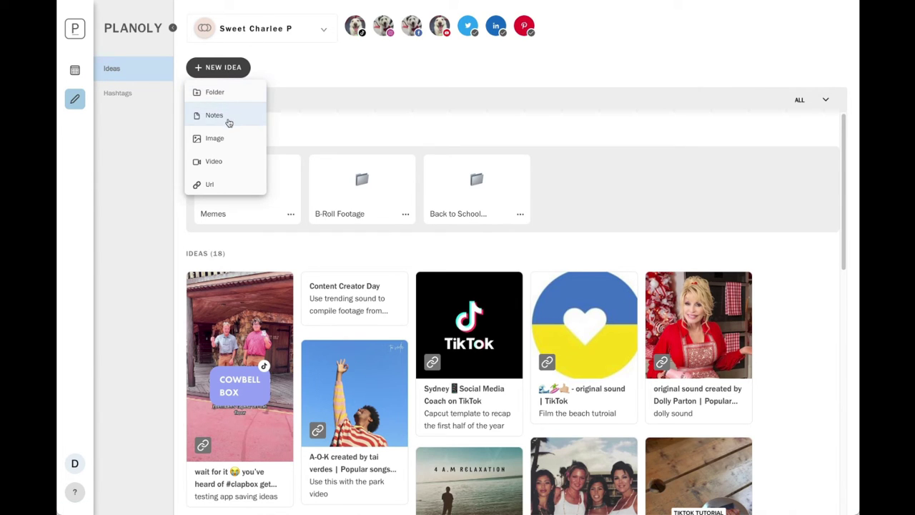
pyautogui.click(163, 240)
pyautogui.click(274, 287)
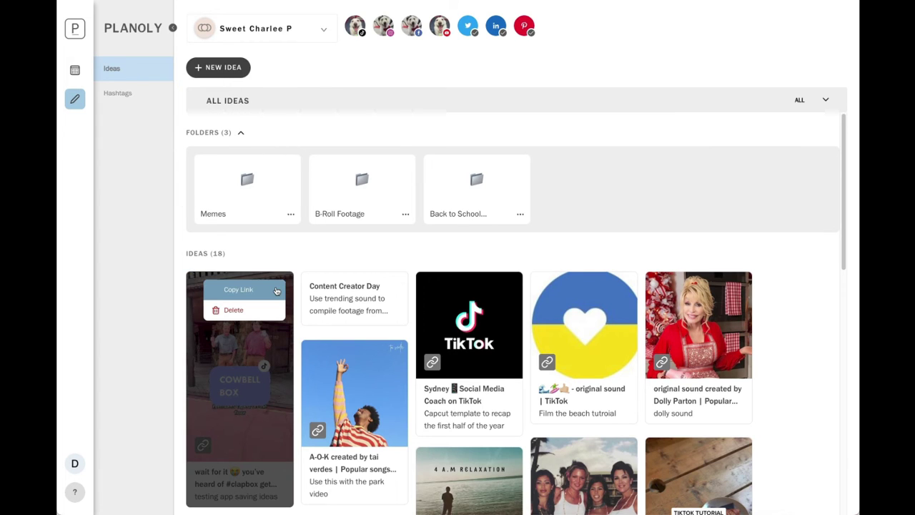
pyautogui.click(276, 290)
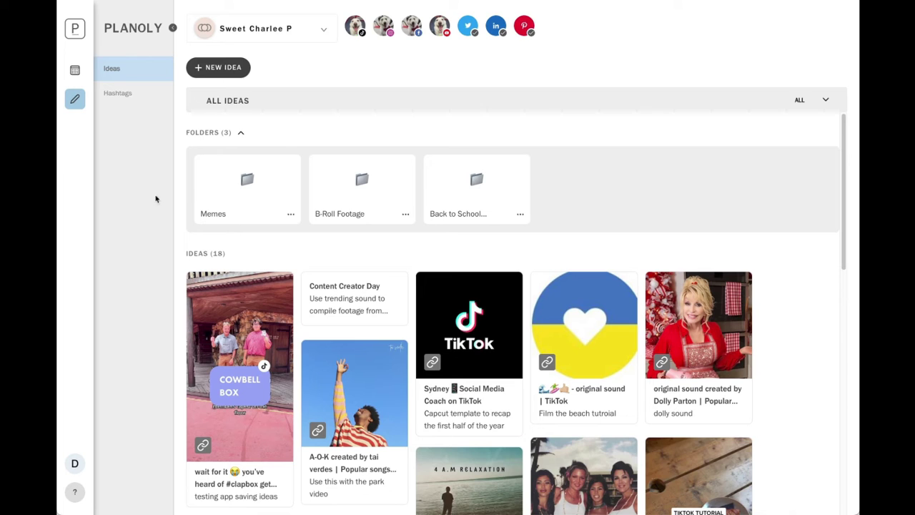
pyautogui.click(117, 95)
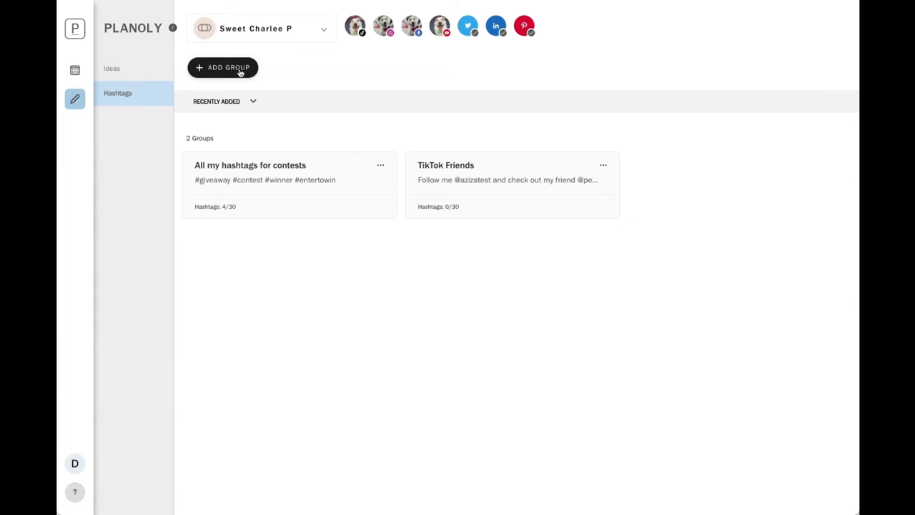
# Start a new hashtag group and discard it without saving, returning to the calendar.
pyautogui.click(239, 70)
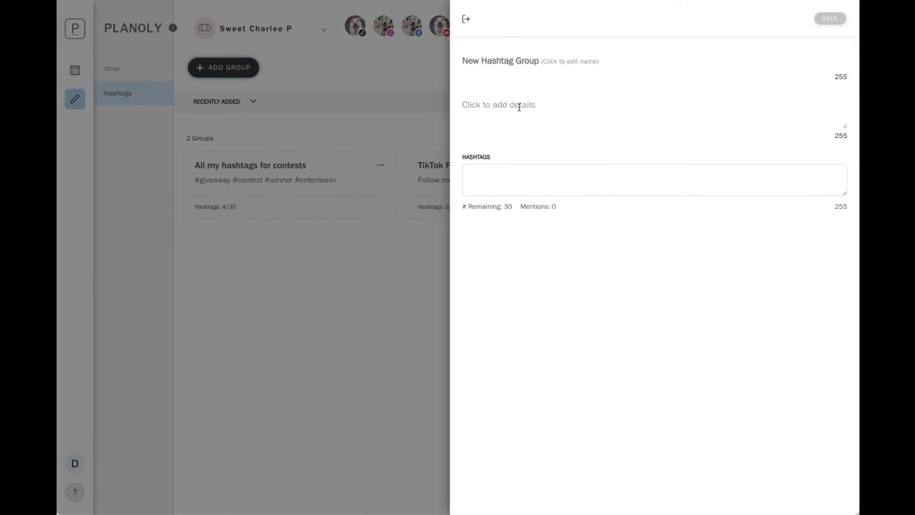
pyautogui.click(467, 19)
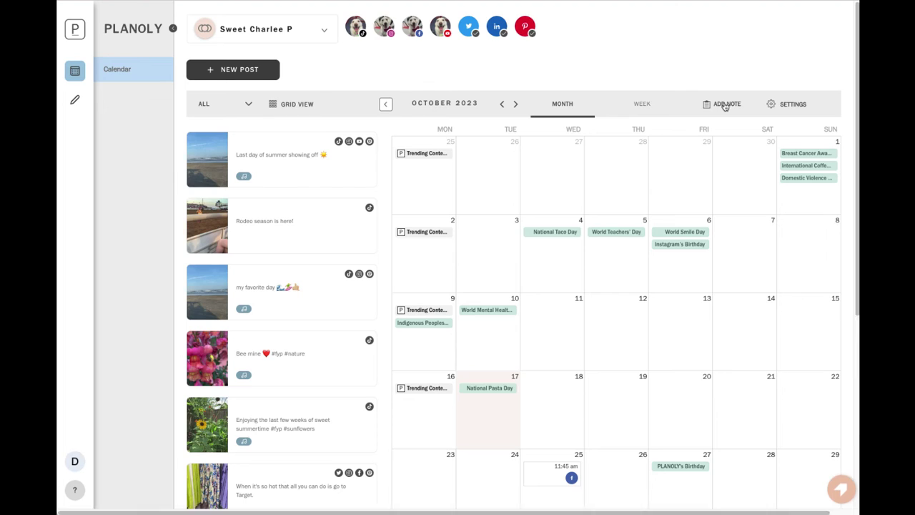
pyautogui.click(725, 104)
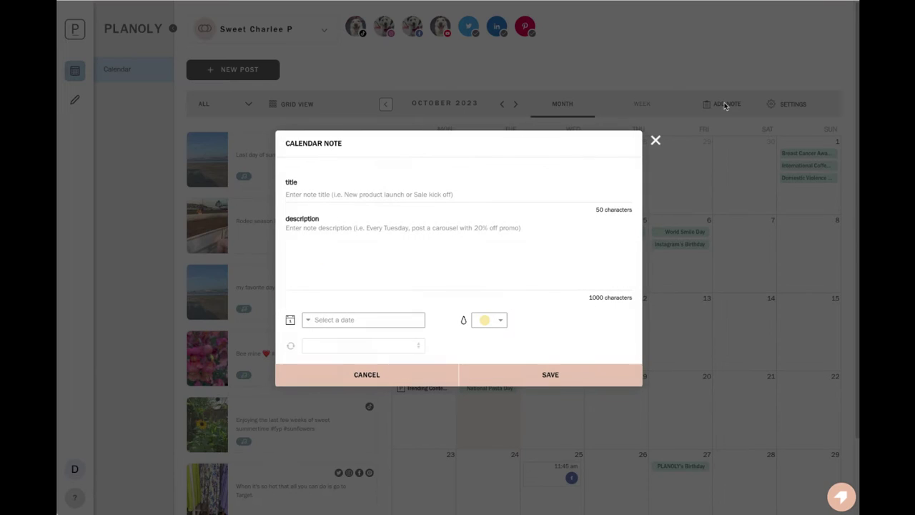
pyautogui.click(655, 142)
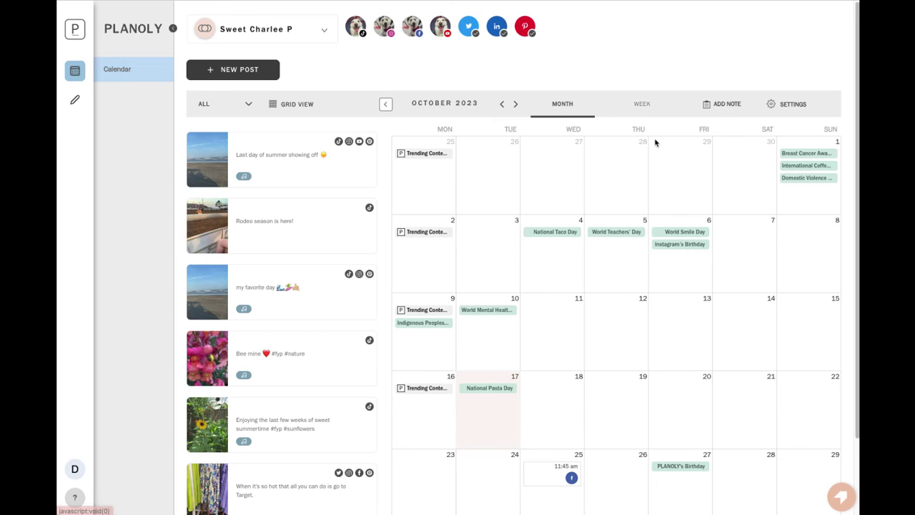
pyautogui.click(420, 155)
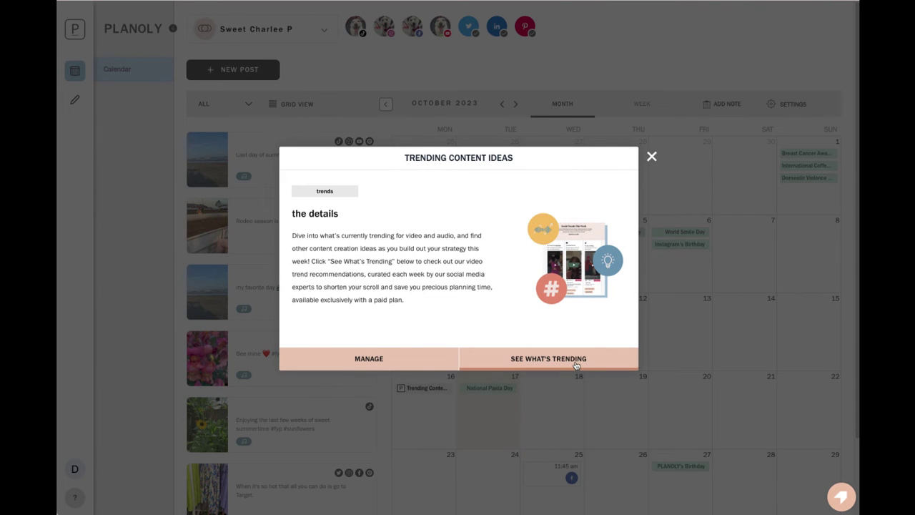
pyautogui.click(650, 157)
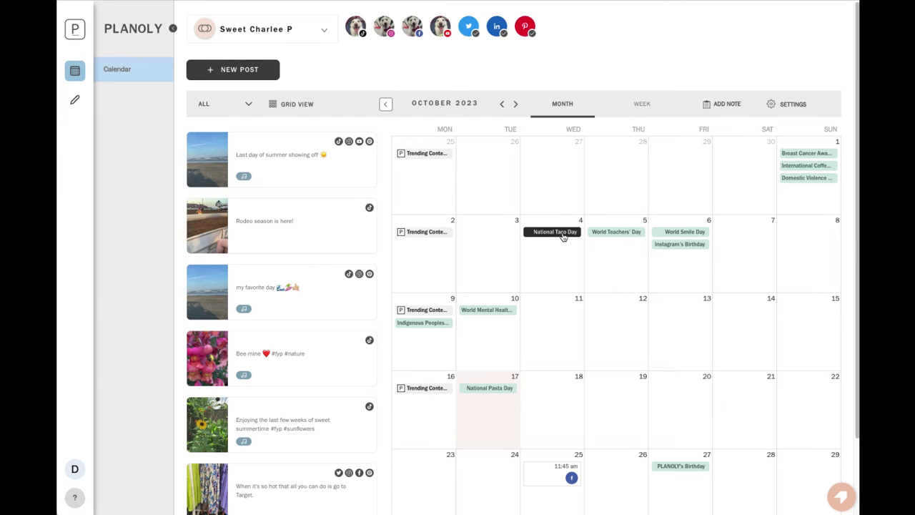
pyautogui.click(563, 236)
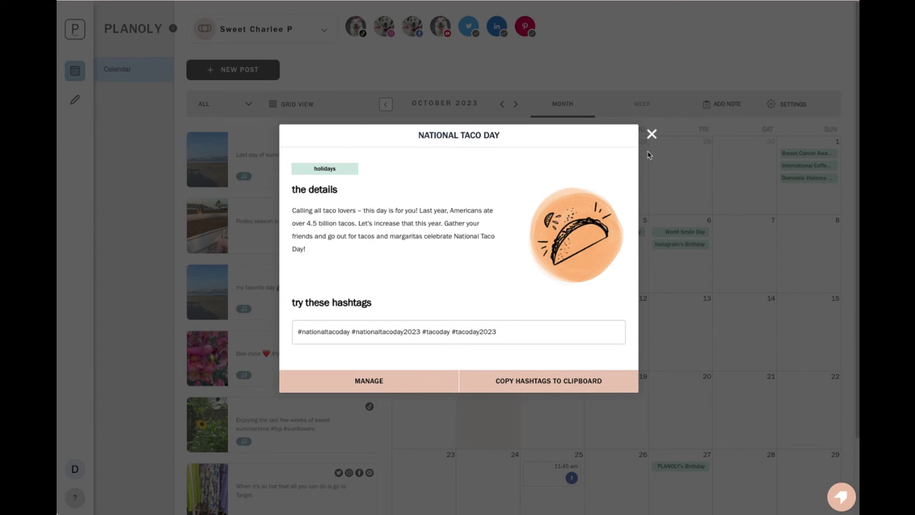
pyautogui.click(651, 135)
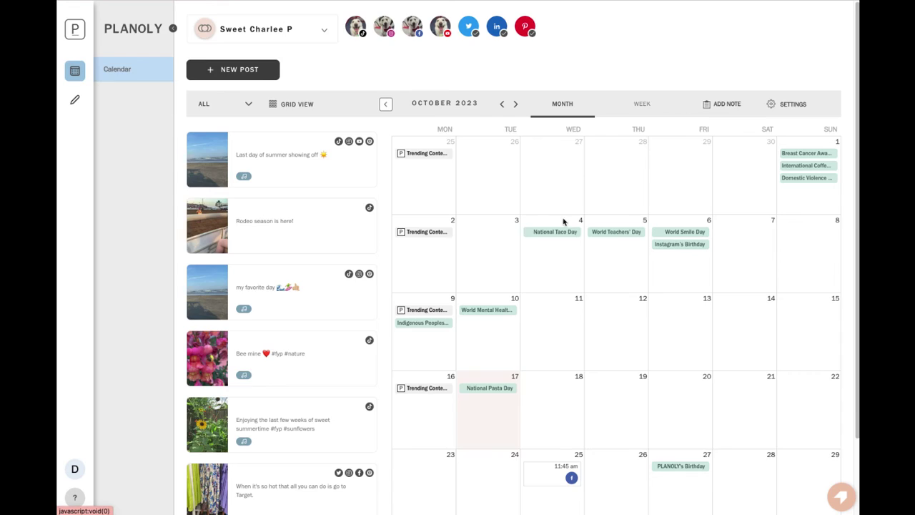
pyautogui.scroll(-1, 566, 241)
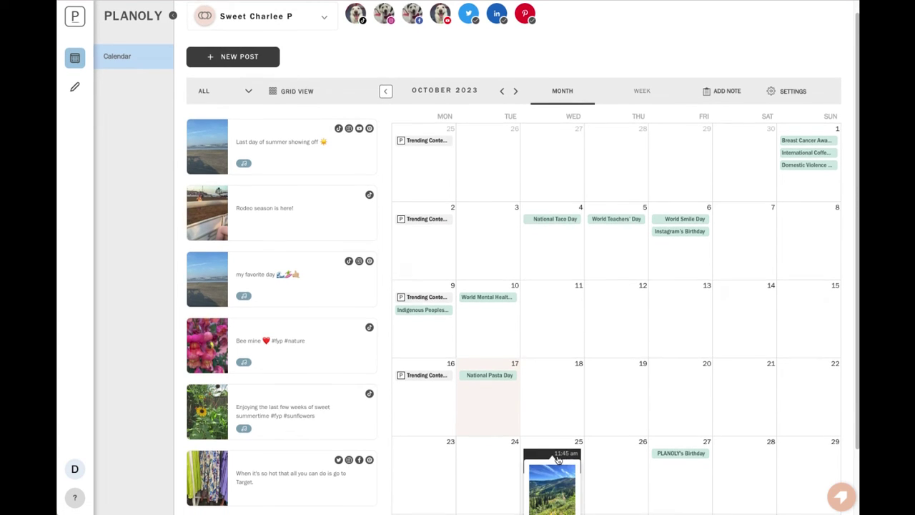
pyautogui.scroll(-1, 558, 458)
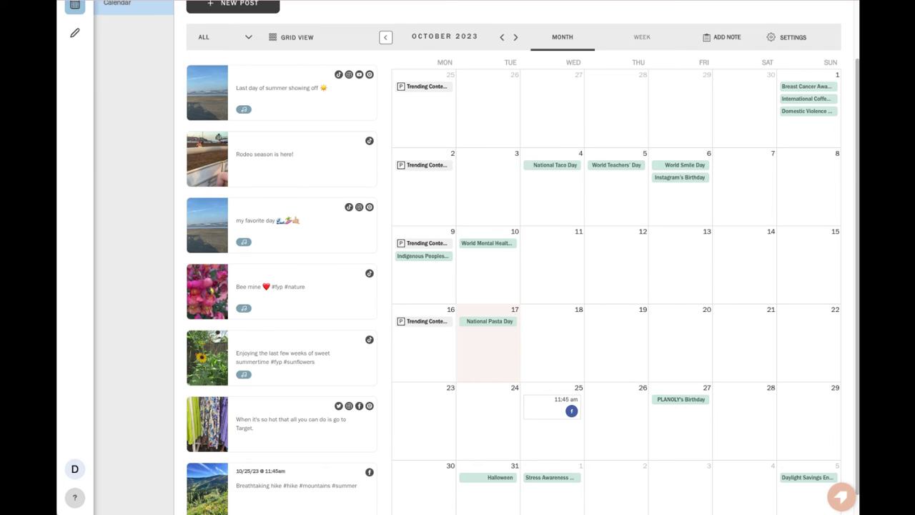
pyautogui.scroll(1, 322, 83)
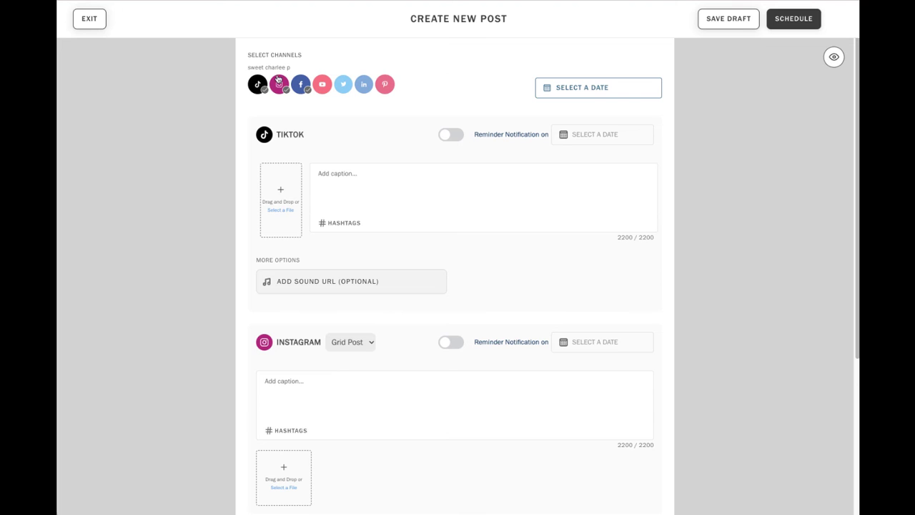
# Add the YouTube, Twitter, LinkedIn and Pinterest channels to the new post.
pyautogui.click(320, 83)
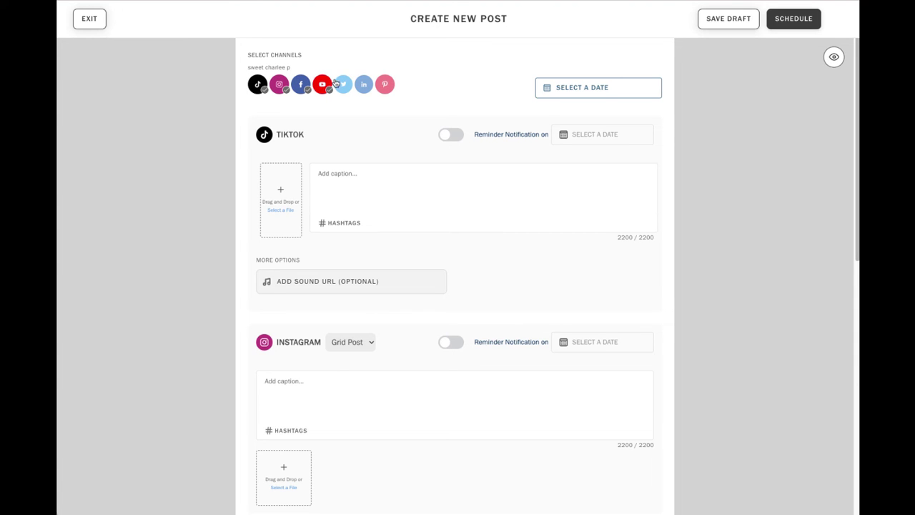
pyautogui.click(343, 83)
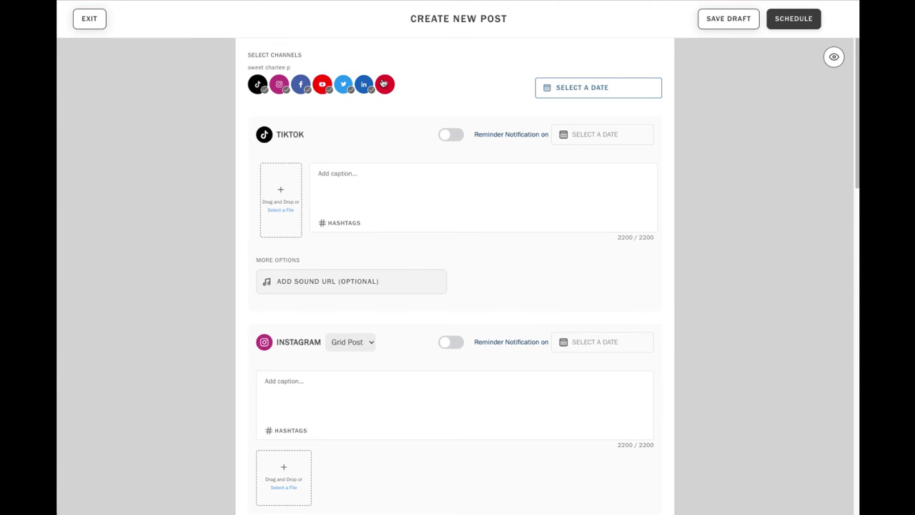
pyautogui.click(385, 83)
pyautogui.scroll(-3, 422, 119)
pyautogui.scroll(-3, 422, 118)
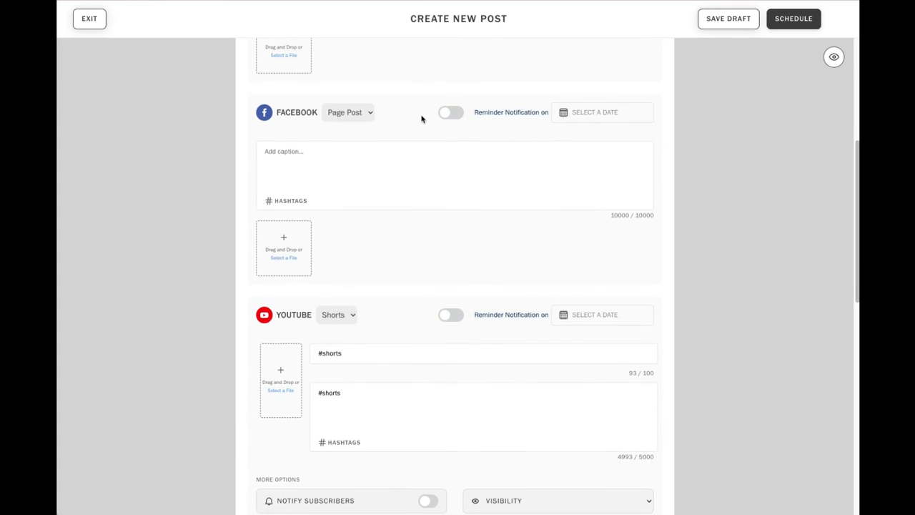
pyautogui.scroll(-2, 422, 119)
pyautogui.scroll(-1, 422, 119)
pyautogui.scroll(-3, 422, 118)
pyautogui.scroll(-3, 422, 118)
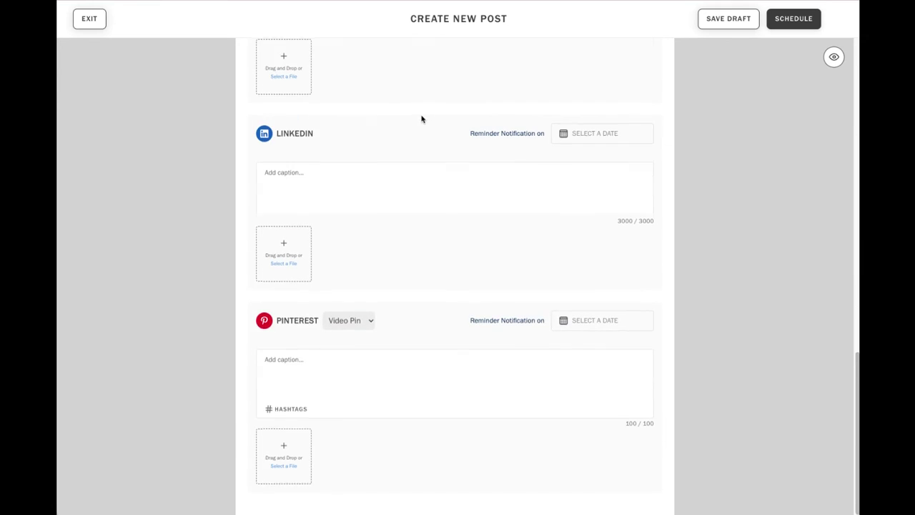
pyautogui.scroll(5, 422, 119)
pyautogui.scroll(5, 421, 119)
pyautogui.scroll(2, 421, 119)
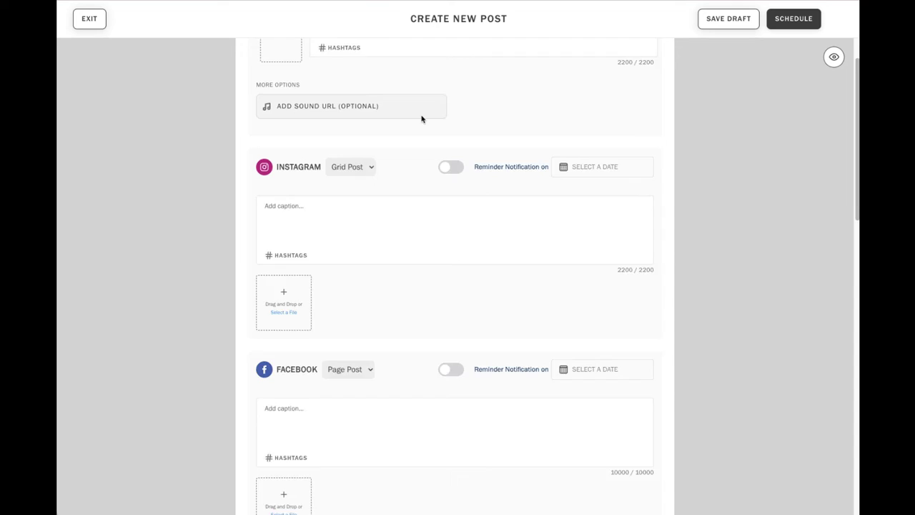
pyautogui.scroll(3, 422, 119)
# Deselect Instagram, Facebook, YouTube, Twitter, LinkedIn and Pinterest, leaving only TikTok.
pyautogui.click(289, 85)
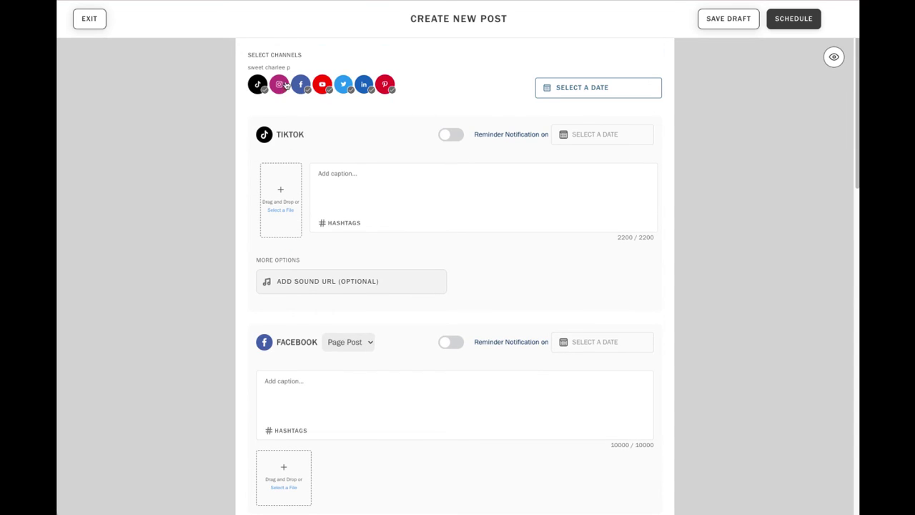
pyautogui.click(321, 85)
pyautogui.click(342, 85)
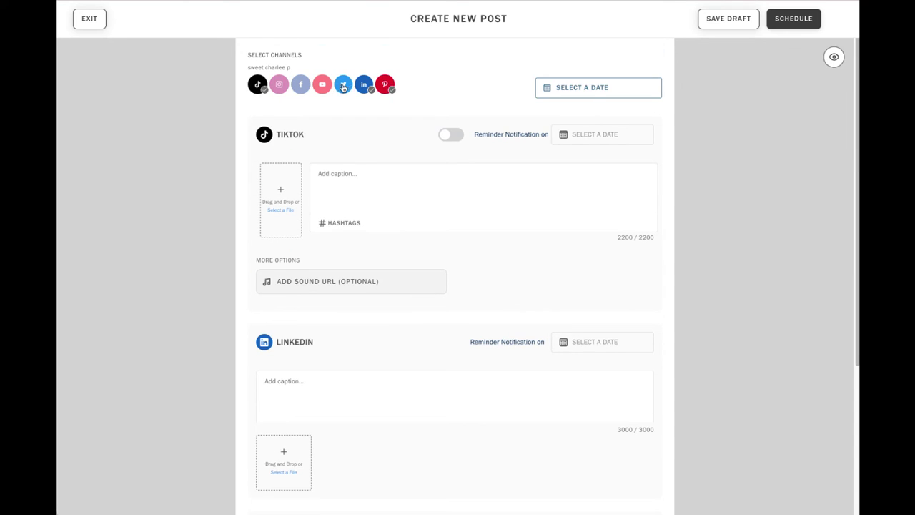
pyautogui.click(363, 84)
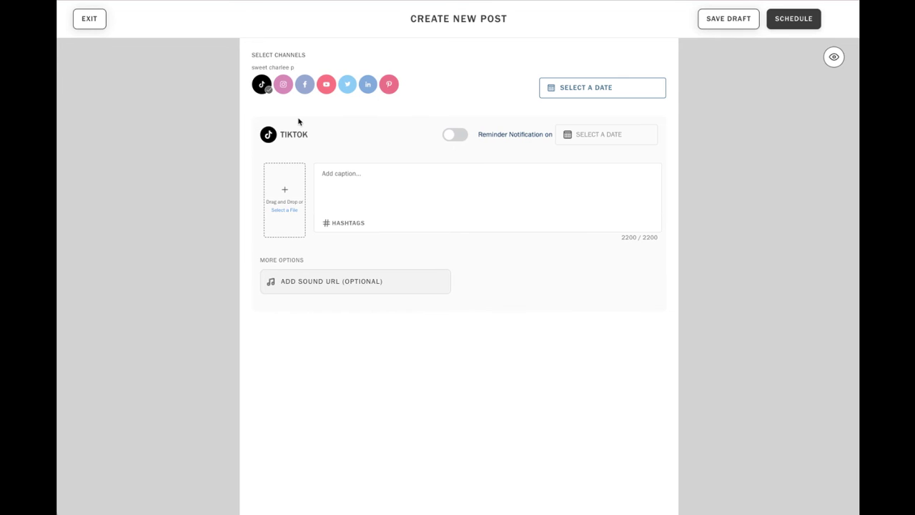
# Add Instagram back, attach the video to TikTok, and change the Instagram post type to Reel.
pyautogui.click(283, 90)
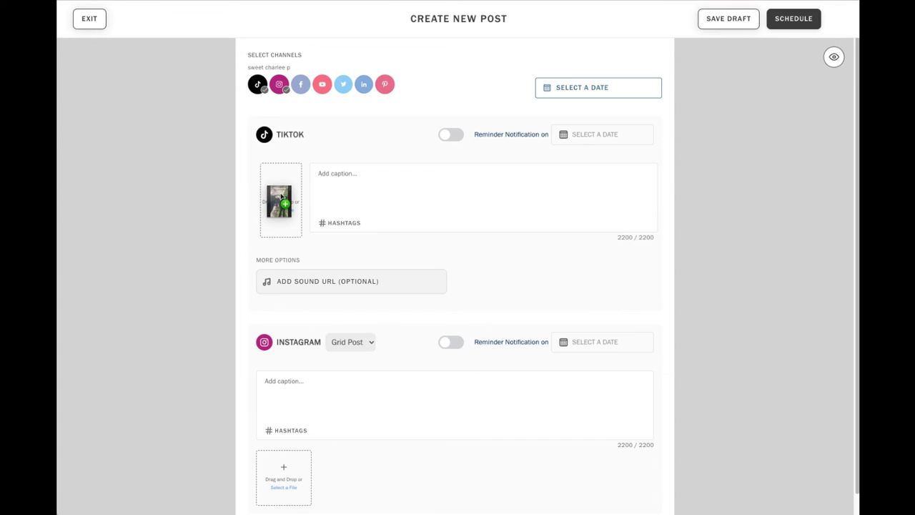
pyautogui.moveTo(148, 261); pyautogui.dragTo(280, 204)
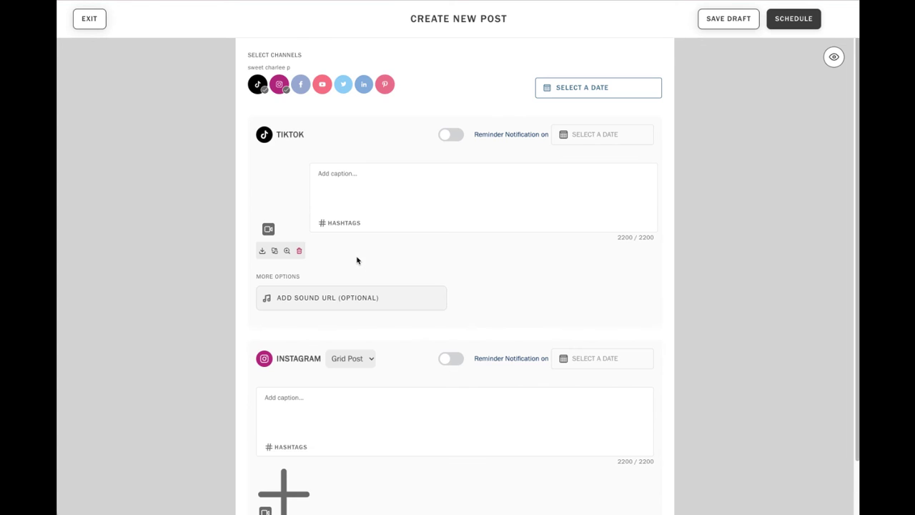
pyautogui.click(353, 359)
pyautogui.click(357, 371)
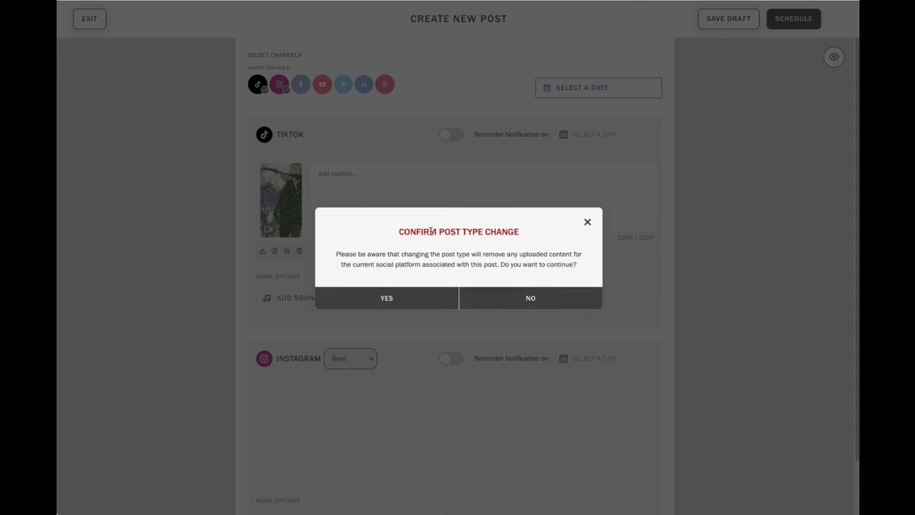
pyautogui.click(429, 301)
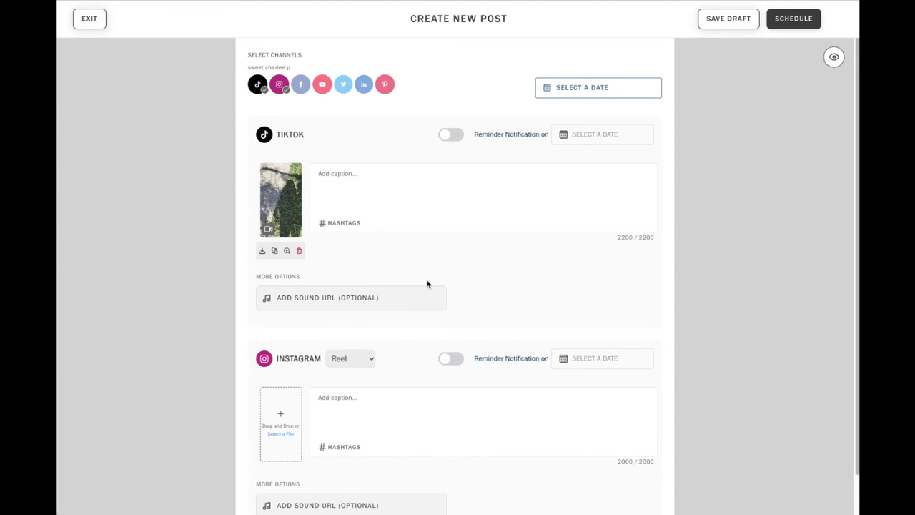
pyautogui.scroll(-1, 427, 286)
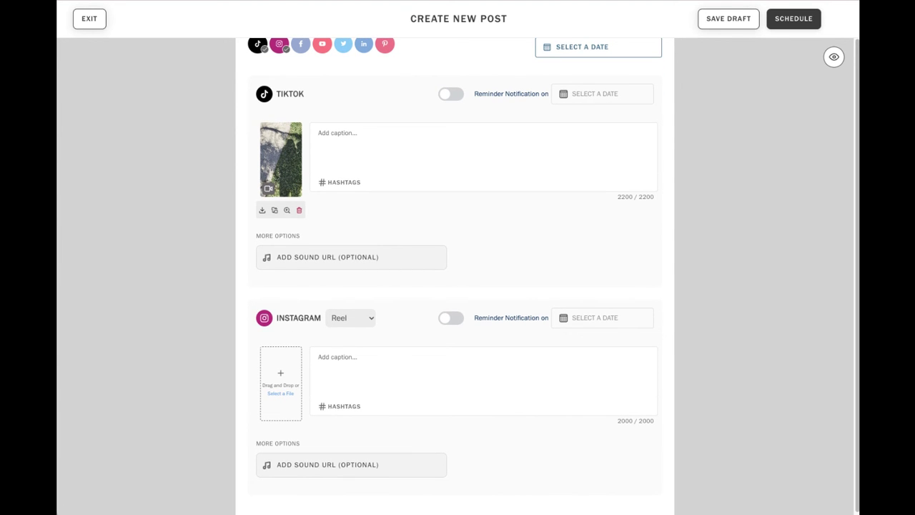
# Attach the video to the Reel; caption TikTok 'Solar eclipse fun!' and Instagram 'Solar eclipse viewing party.'.
pyautogui.moveTo(281, 383); pyautogui.dragTo(281, 386)
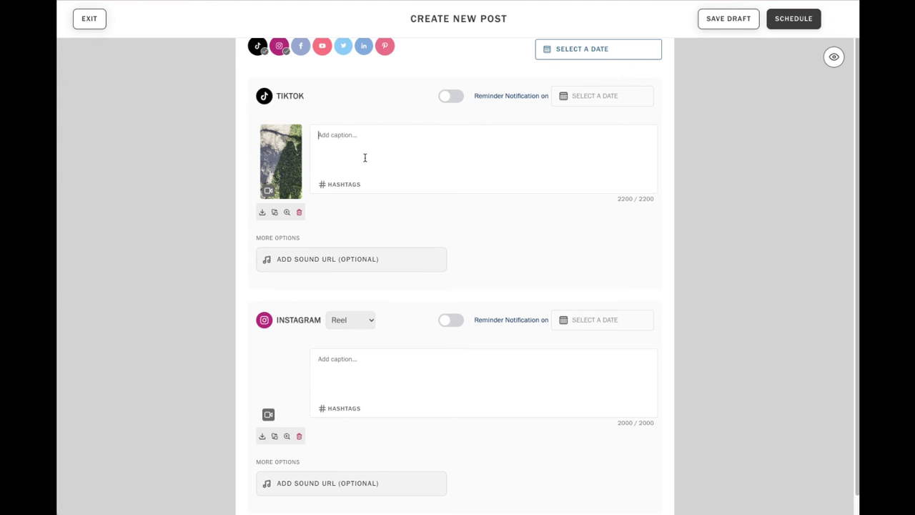
pyautogui.write('Solar ecli')
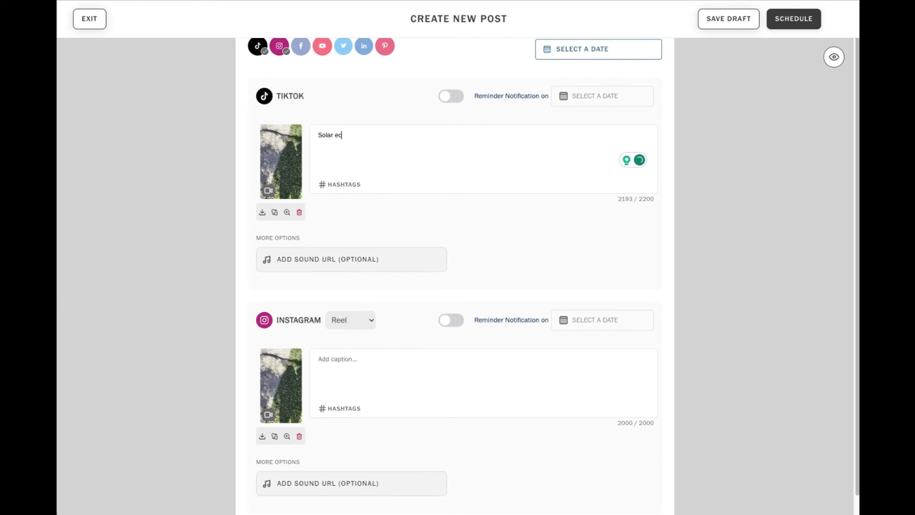
pyautogui.write('pse fun!')
pyautogui.click(331, 359)
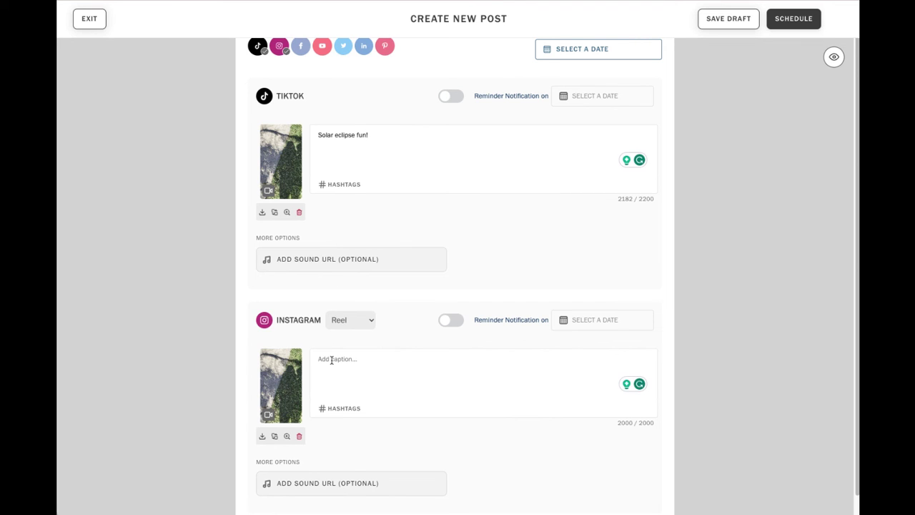
pyautogui.write('Solar eclipse viewing p')
pyautogui.write('arty.')
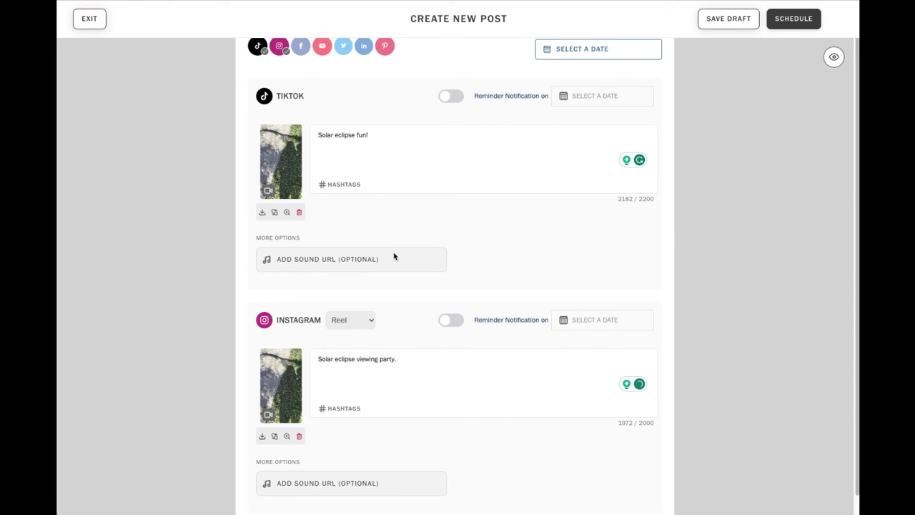
# Turn on TikTok auto-post for October 18, 2023 at 5:45 pm.
pyautogui.click(492, 135)
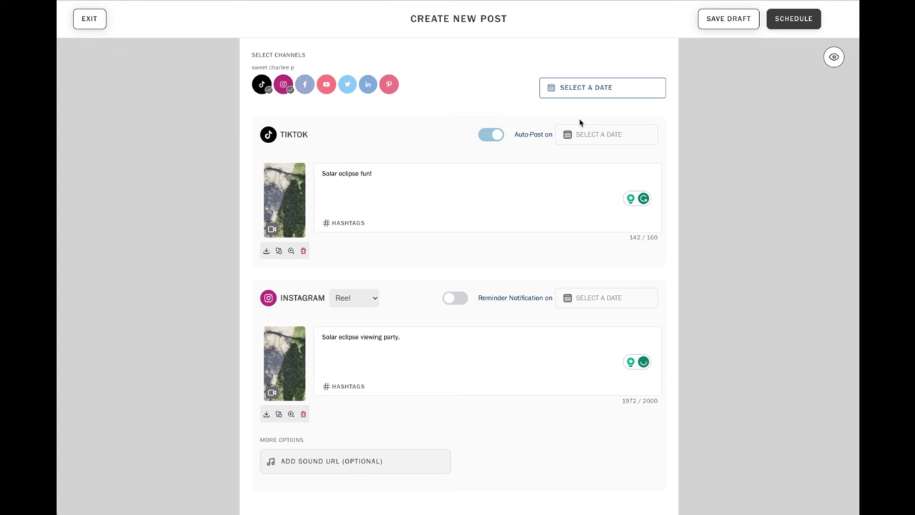
pyautogui.click(582, 134)
pyautogui.click(615, 206)
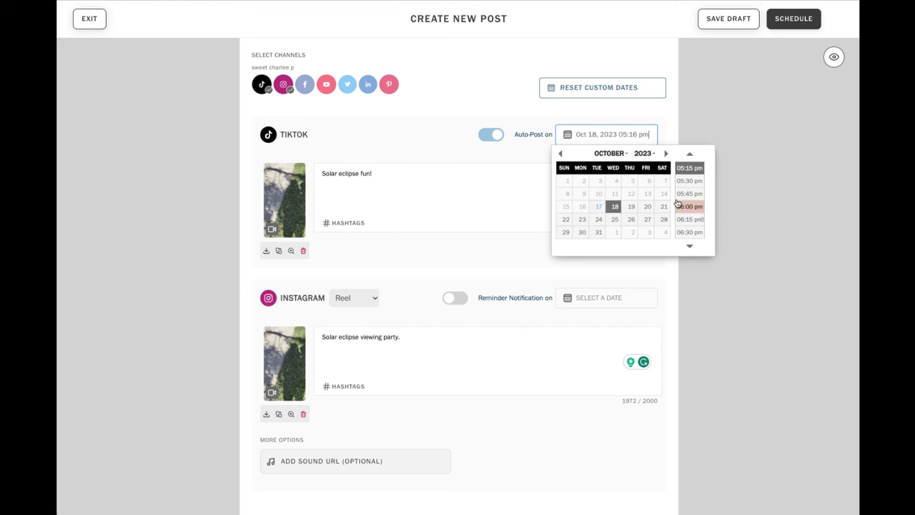
pyautogui.click(677, 202)
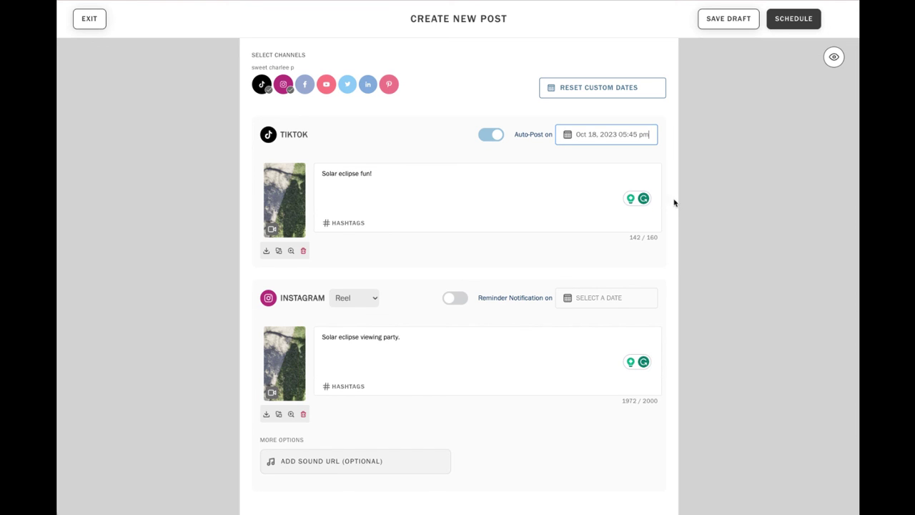
# Turn on Instagram auto-post for October 19 at 6:00 pm, then preview the TikTok post.
pyautogui.click(458, 298)
pyautogui.click(570, 298)
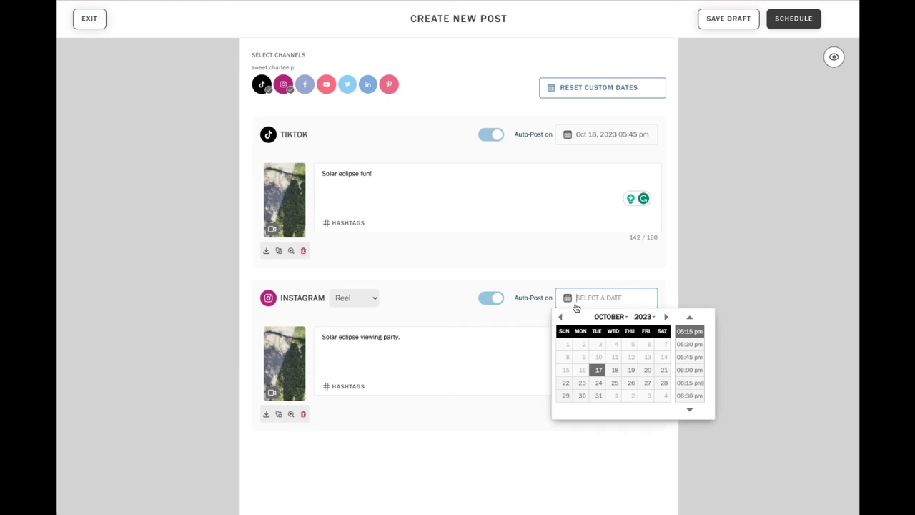
pyautogui.click(627, 370)
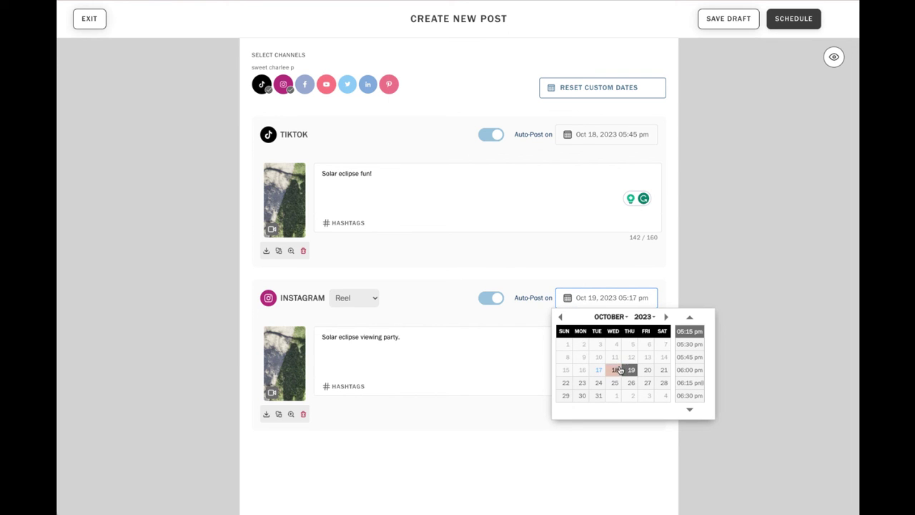
pyautogui.click(689, 369)
pyautogui.click(487, 203)
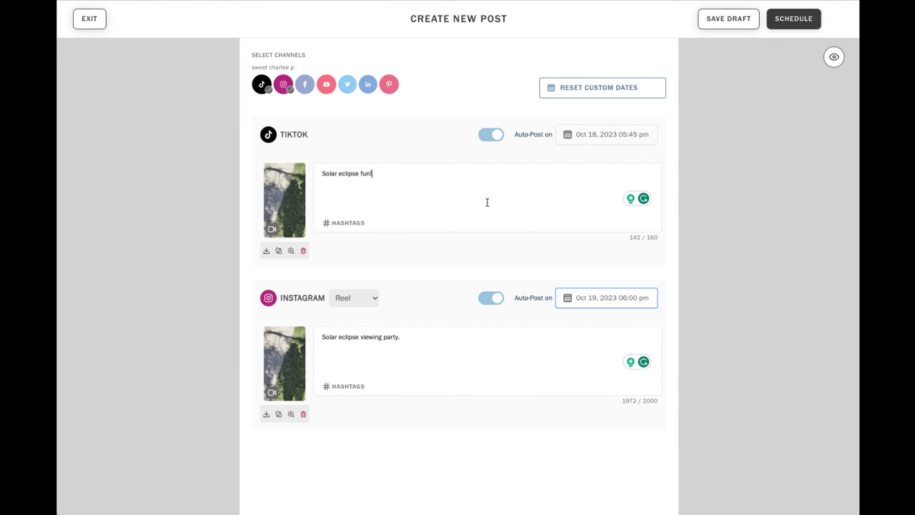
pyautogui.click(834, 58)
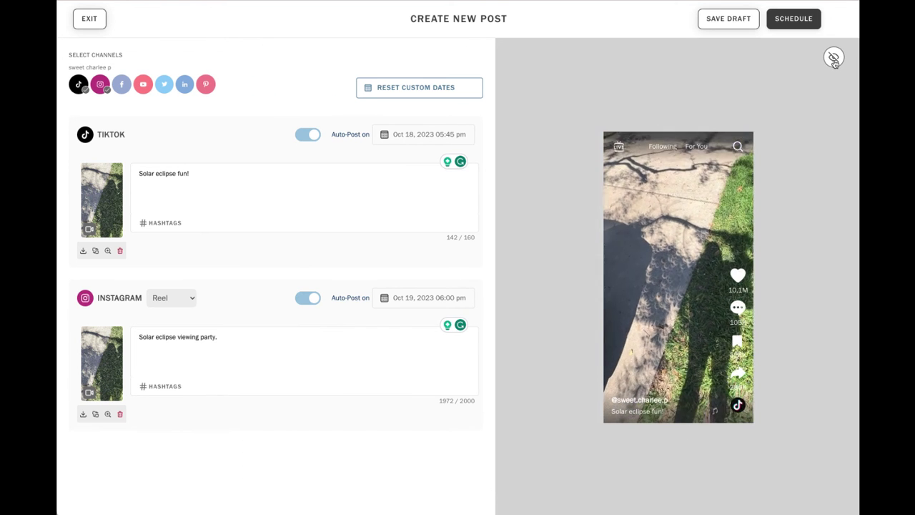
# Hide the TikTok preview and schedule the Solar eclipse post.
pyautogui.click(834, 58)
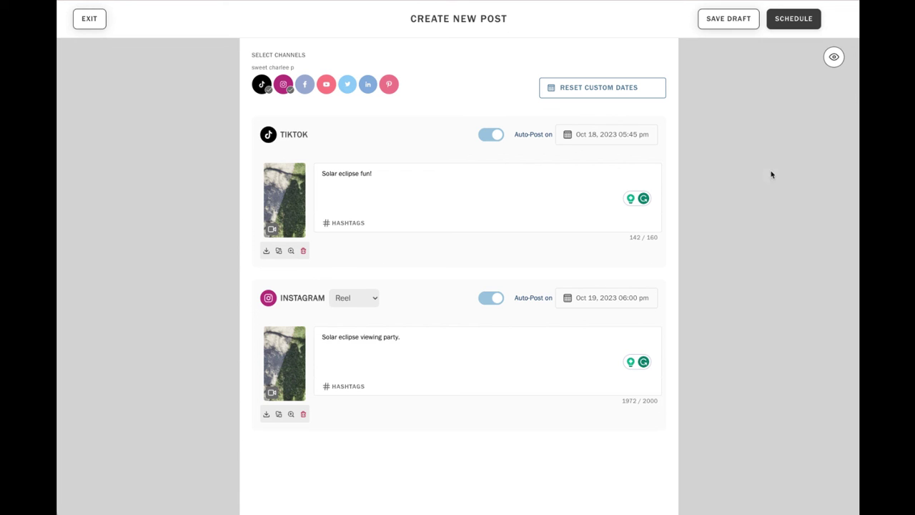
pyautogui.click(812, 28)
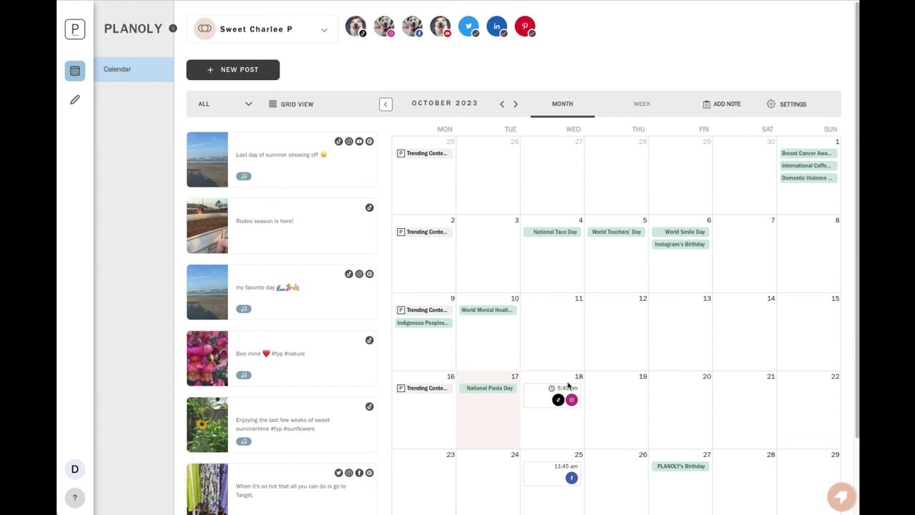
# Scroll the October 2023 calendar to review the Oct 18 Solar eclipse post.
pyautogui.scroll(-1, 569, 389)
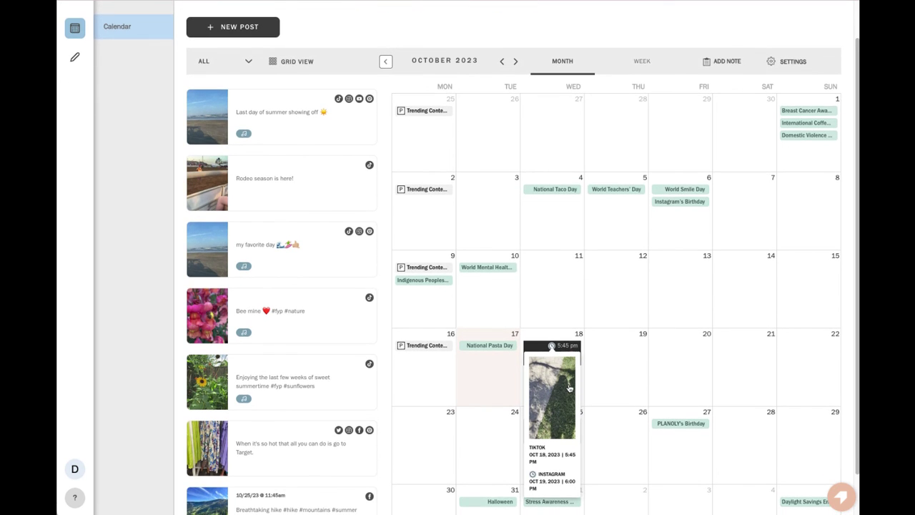